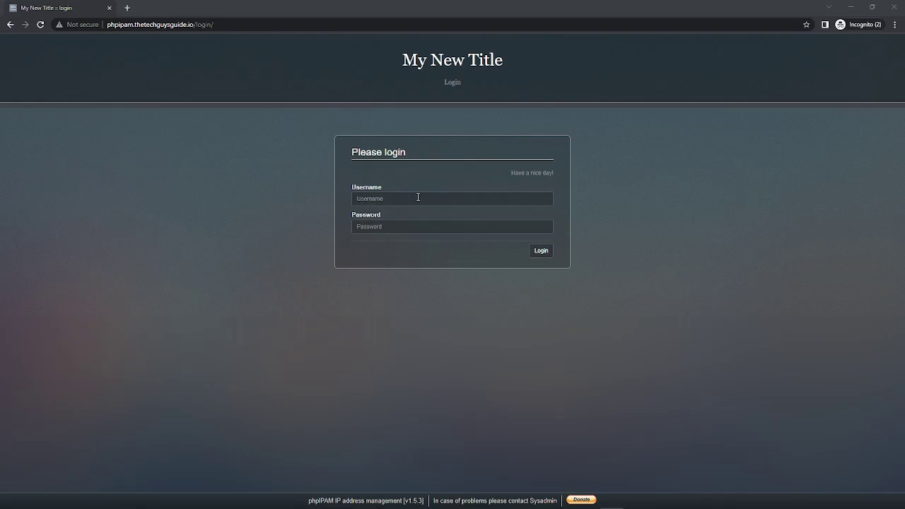
Log in to phpIPAM as admin with the administrator password
click(418, 197)
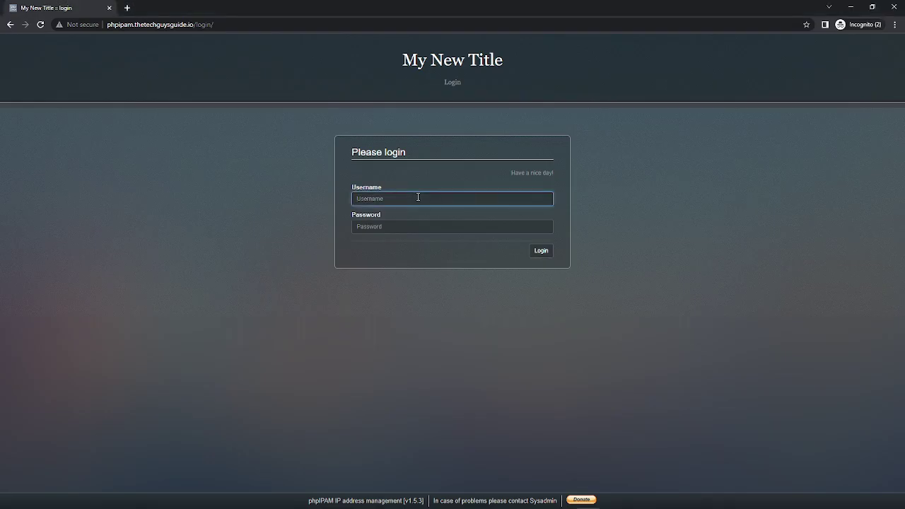
text(admin)
key(Tab)
text(********)
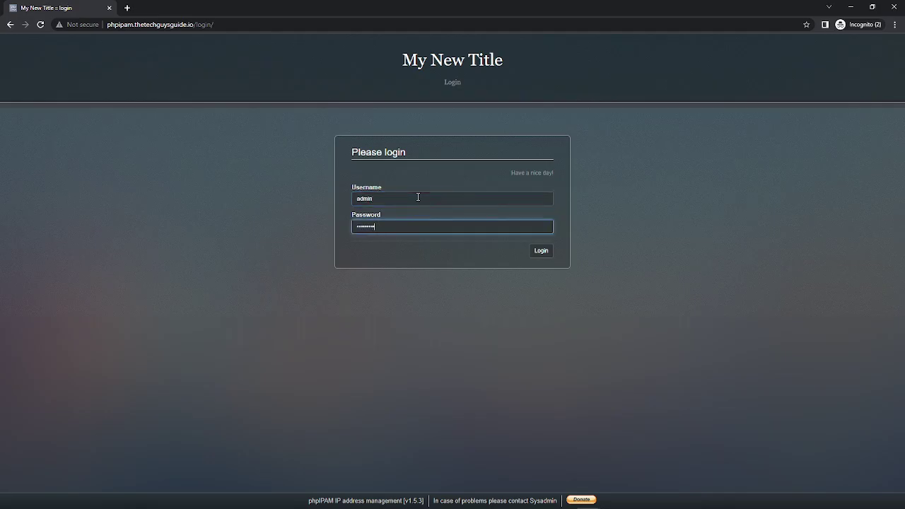
key(Return)
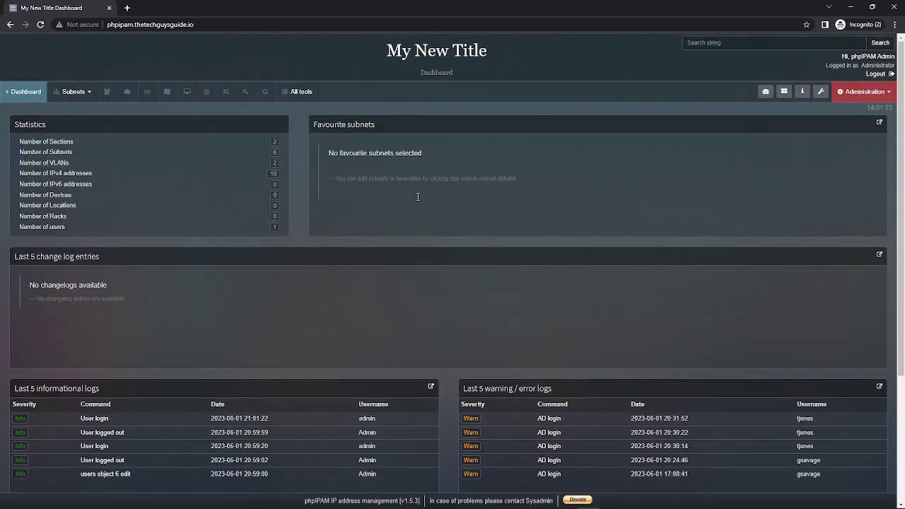
Review the available types under Administration > Authentication methods, then open the server terminal session
click(866, 98)
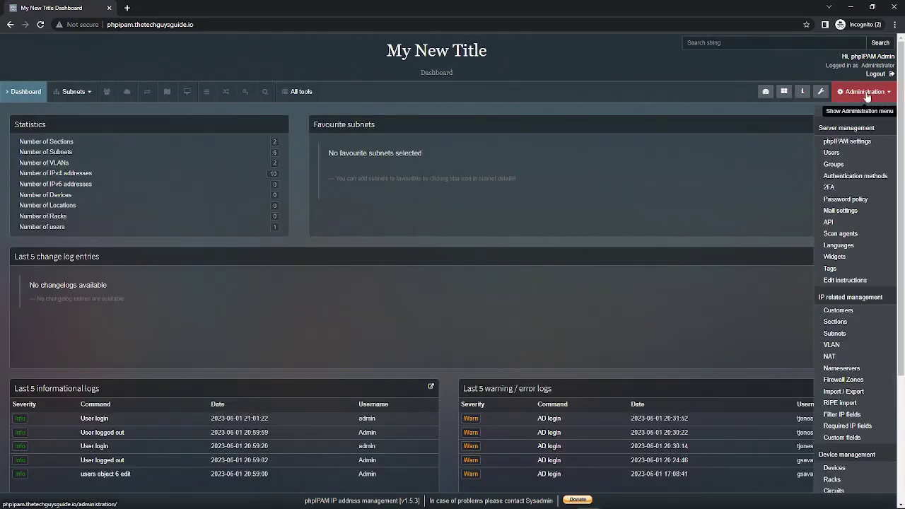
click(852, 176)
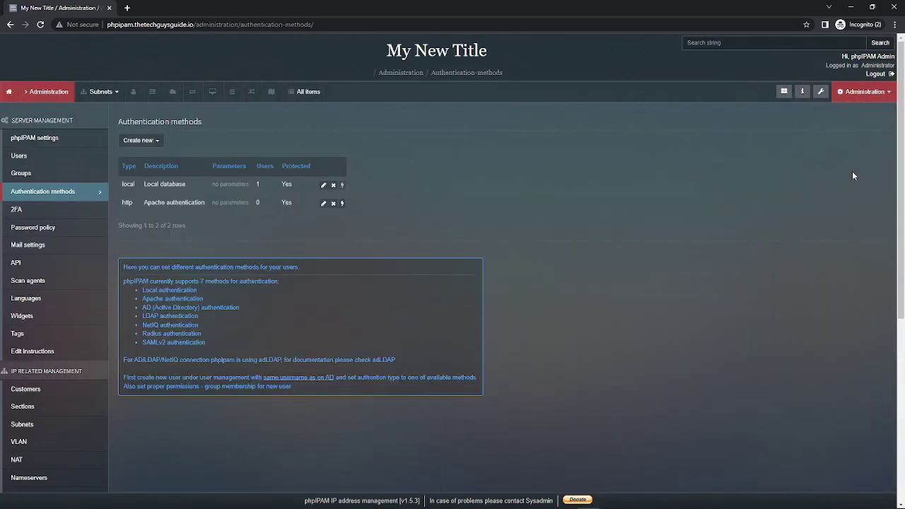
click(160, 140)
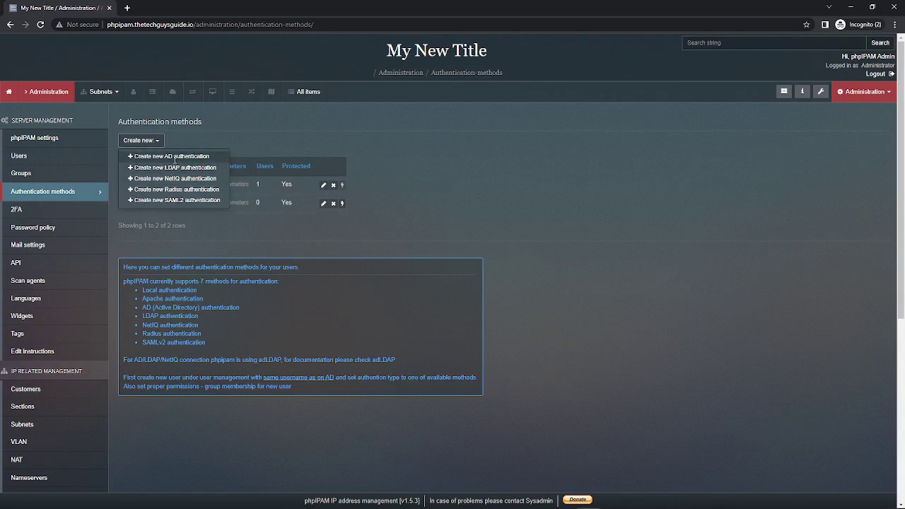
click(466, 157)
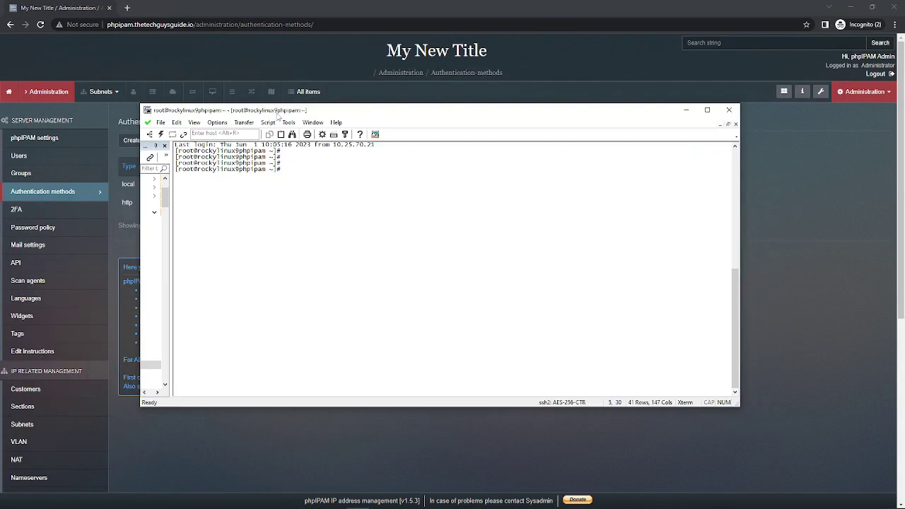
double_click(279, 112)
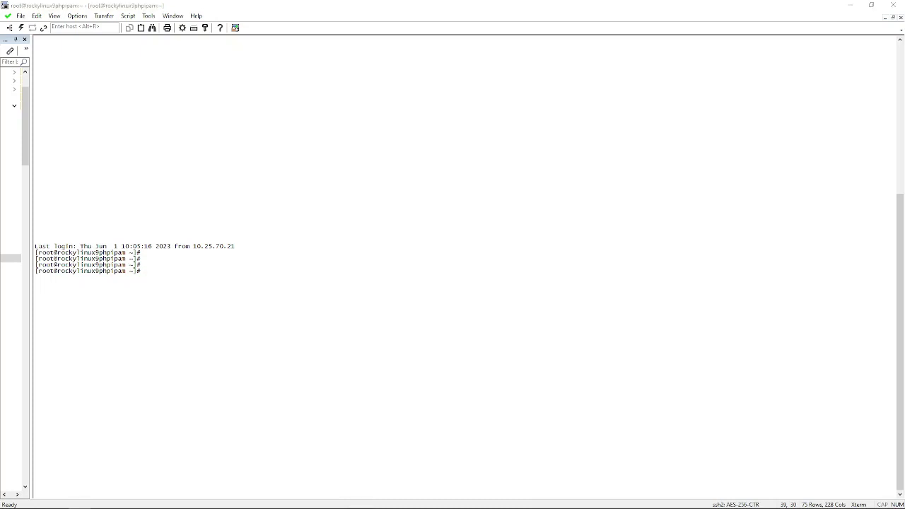
Install php-ldap with 'sudo dnf -y install php-ldap' and run 'service httpd restart'
click(254, 220)
right_click(255, 220)
key(Return)
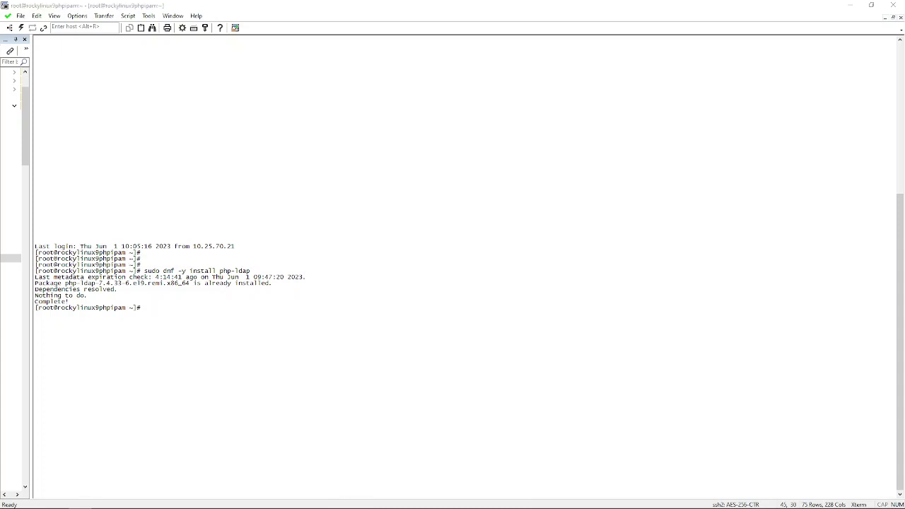
right_click(242, 303)
key(Return)
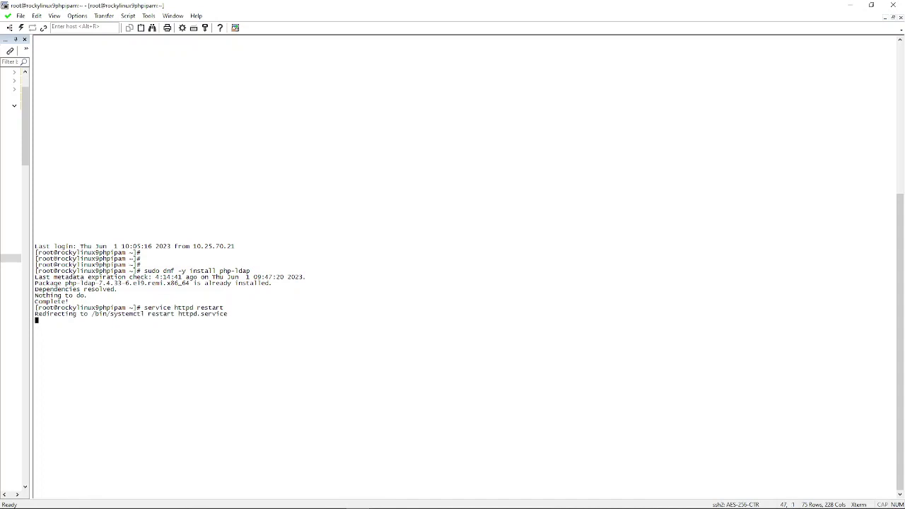
click(280, 342)
List the httpd SELinux booleans with 'getsebool -a | grep httpd' and select httpd_can_network_connect
text(getsebool -a | grep httpd)
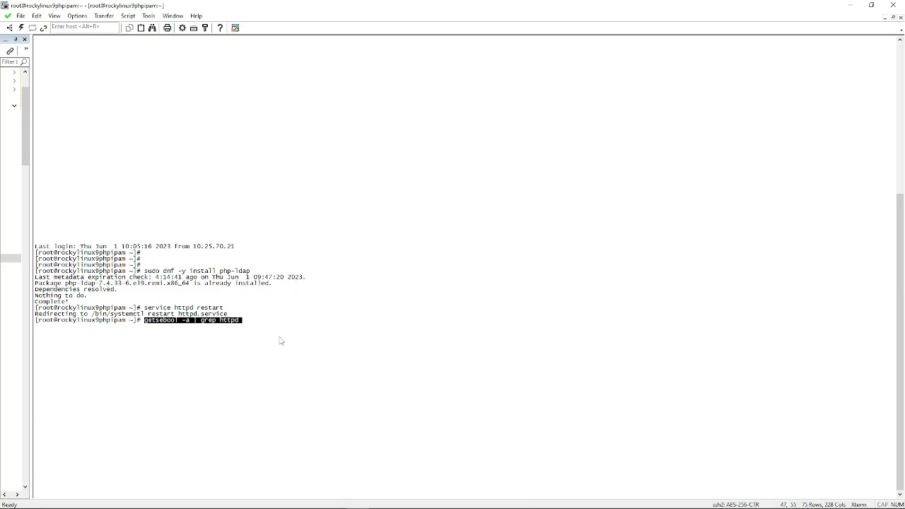
key(Return)
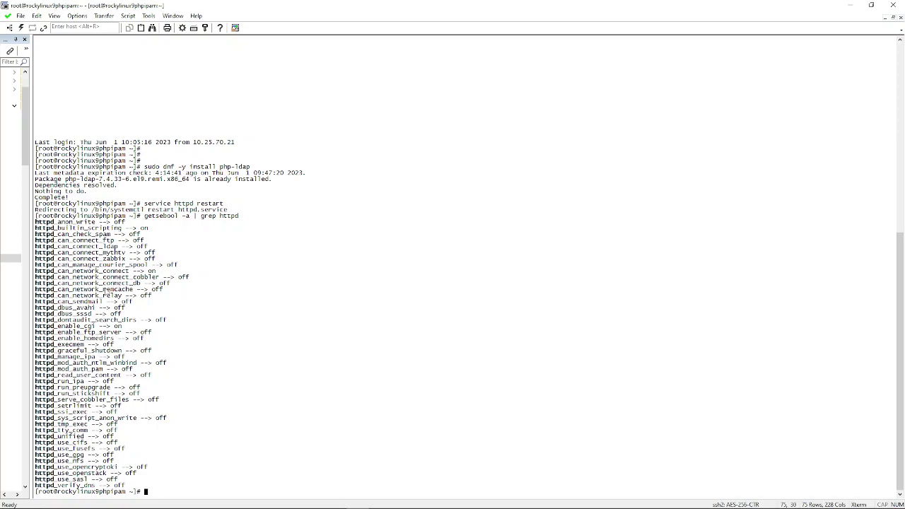
drag(155, 272, 36, 276)
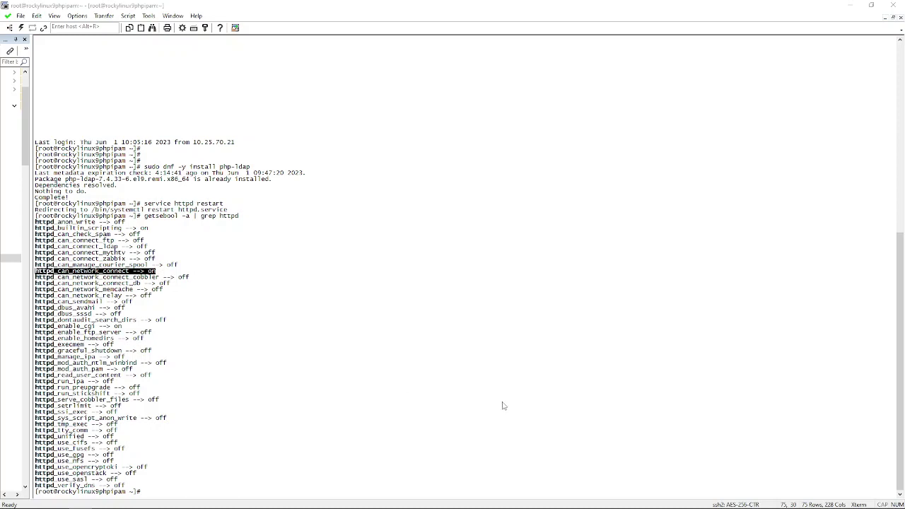
Run 'setsebool -P httpd_can_network_connect on' and minimize SecureCRT
right_click(479, 403)
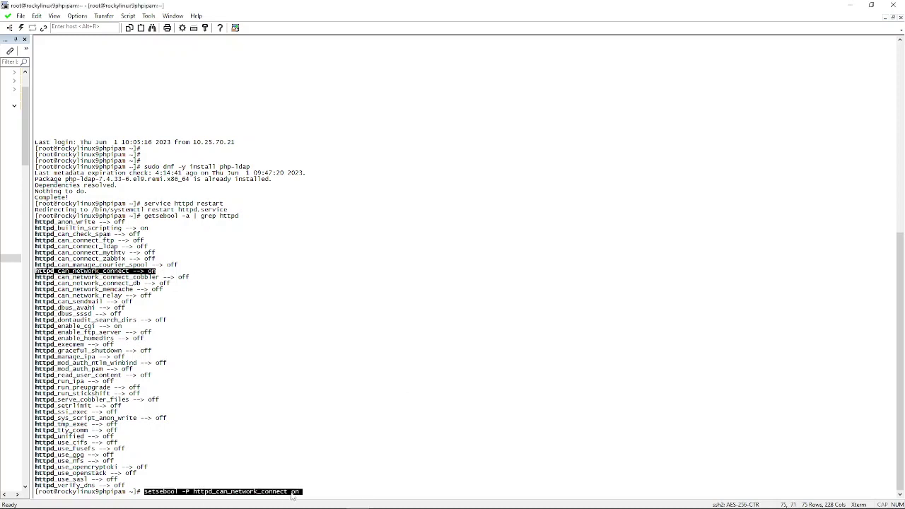
click(340, 433)
key(Return)
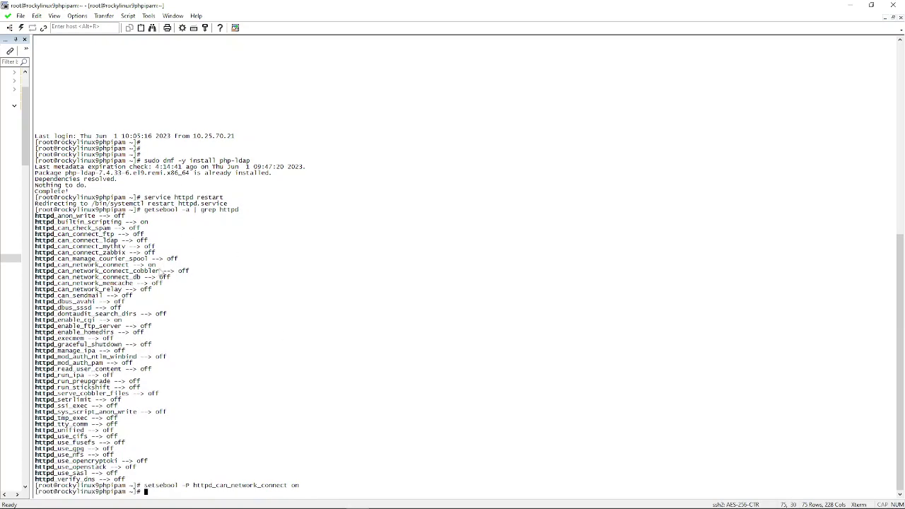
click(850, 5)
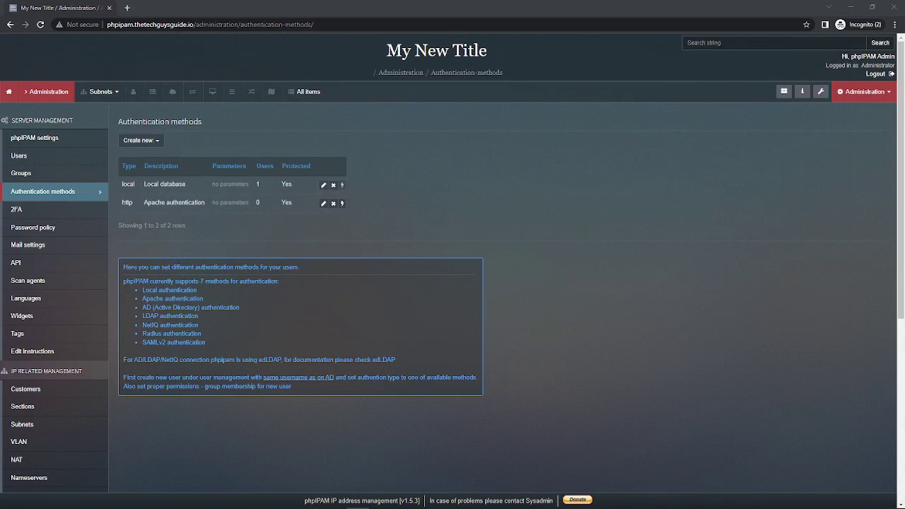
Save Mail settings with a test sender name and a test admin e-mail address
click(33, 250)
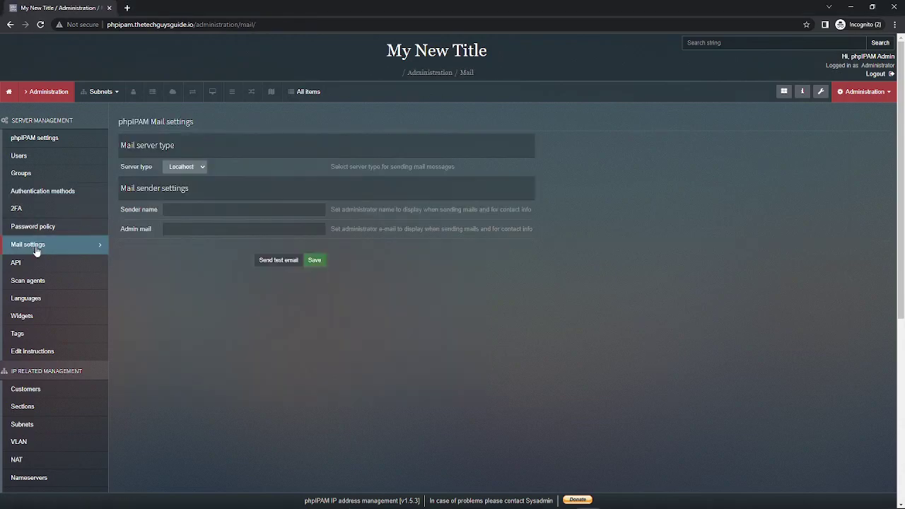
click(192, 208)
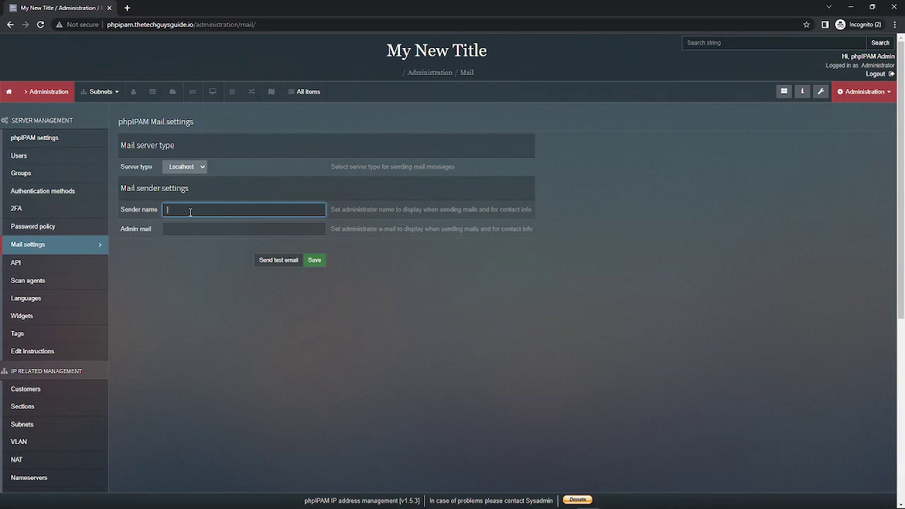
text(test.user)
key(Tab)
text(test@test.com)
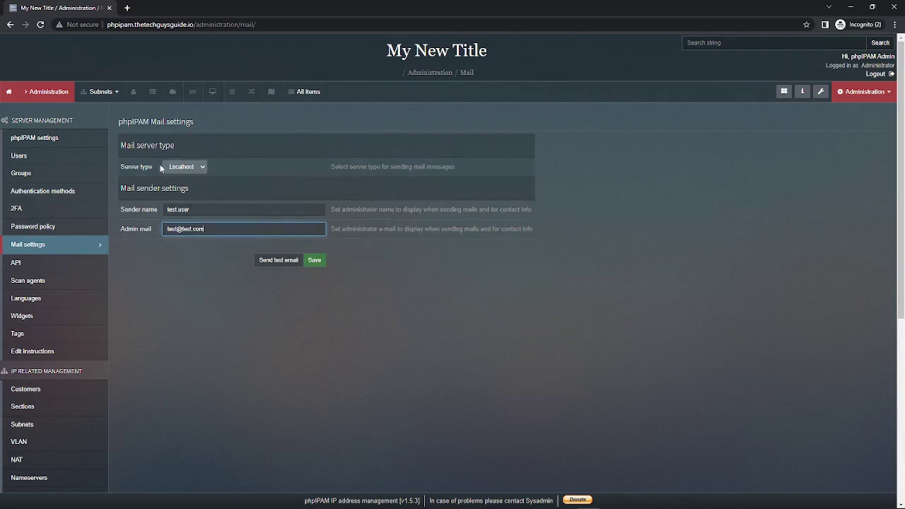
click(313, 261)
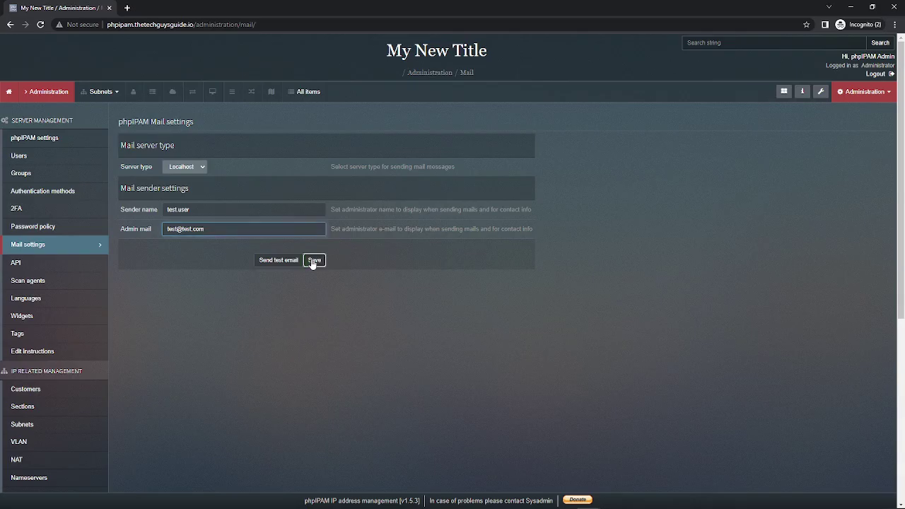
Start a new AD authentication method and enter the description 'AD Connec'
click(52, 195)
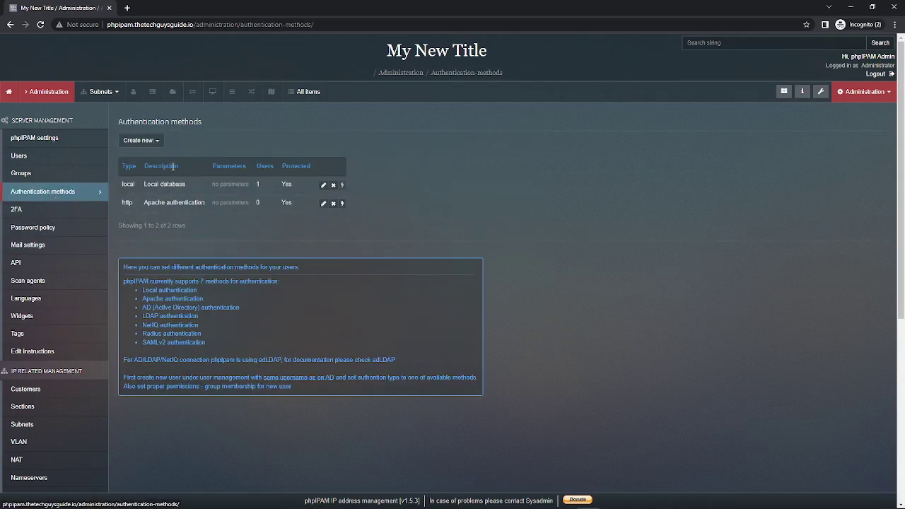
click(156, 142)
click(159, 156)
click(353, 113)
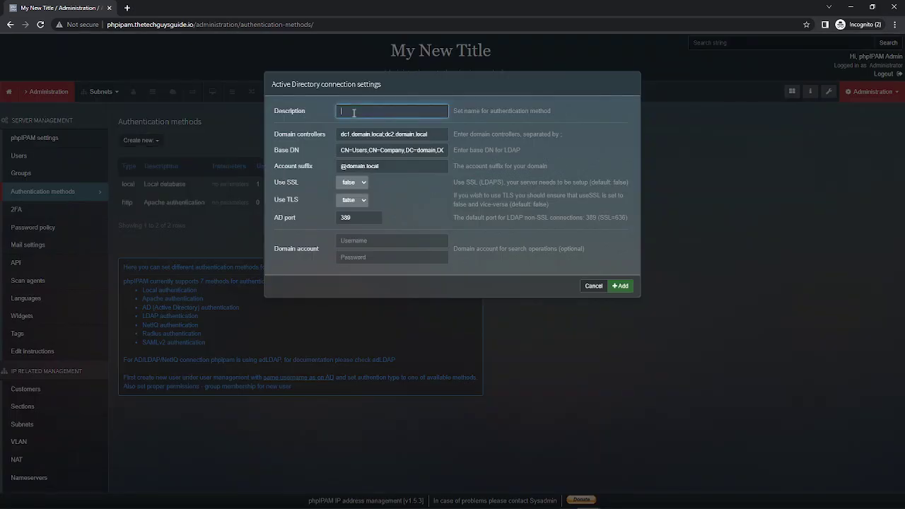
text(AD Connect)
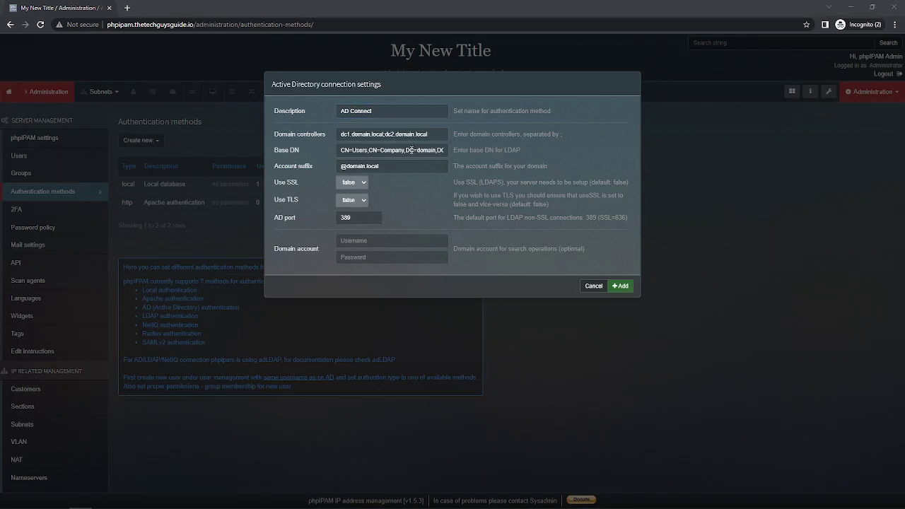
click(297, 134)
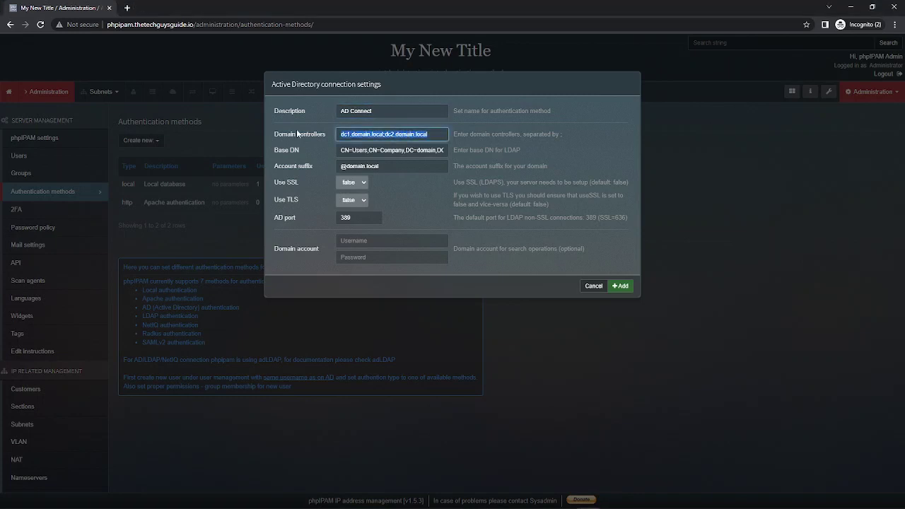
text(10.25.70.46)
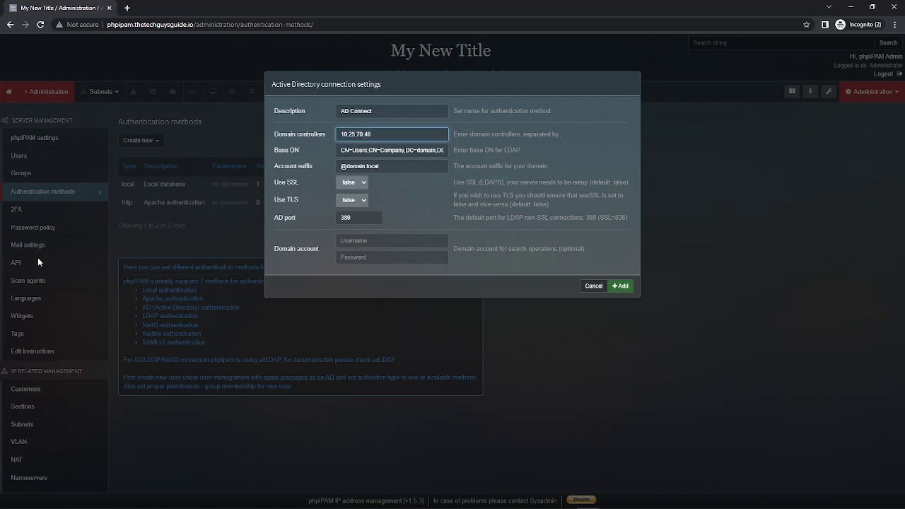
key(alt+Tab)
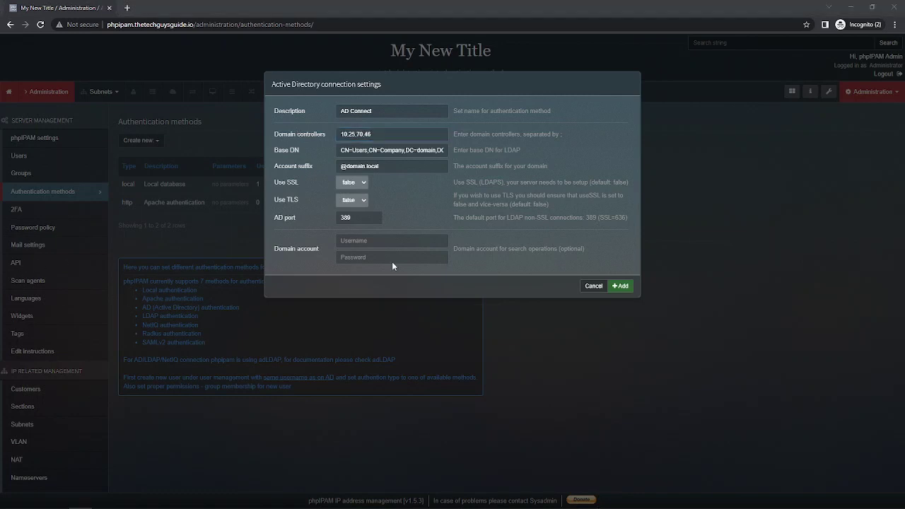
drag(342, 150, 469, 150)
text(CN=Users,DC=thetechguysguide,DC=io)
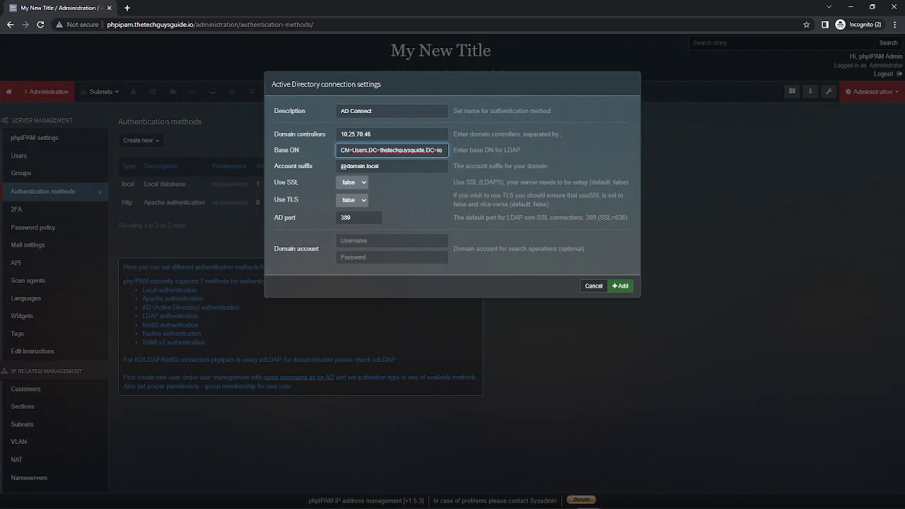
key(alt+Tab)
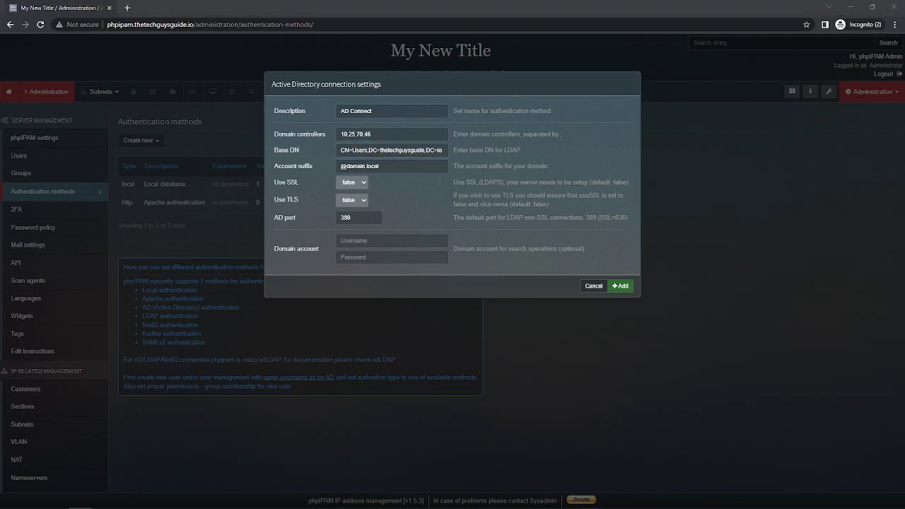
click(415, 168)
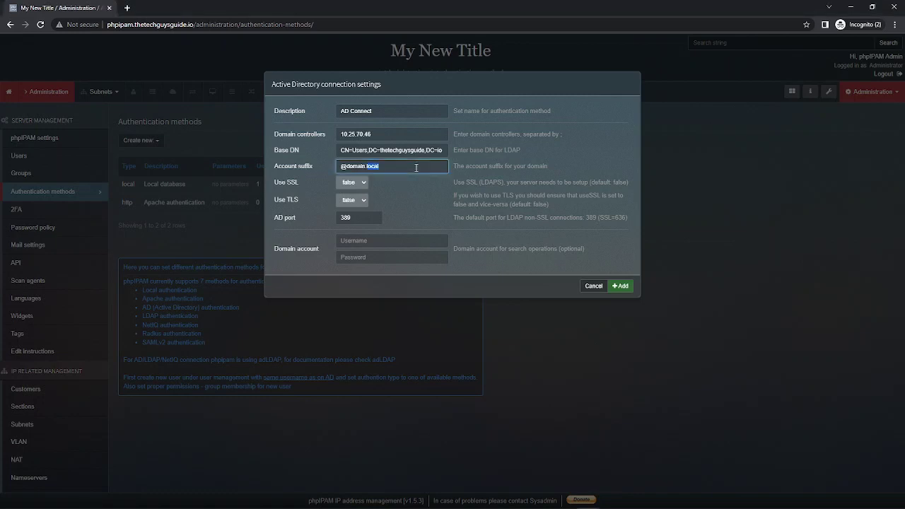
key(ctrl+a)
text(@thetechguysguide.io)
click(621, 286)
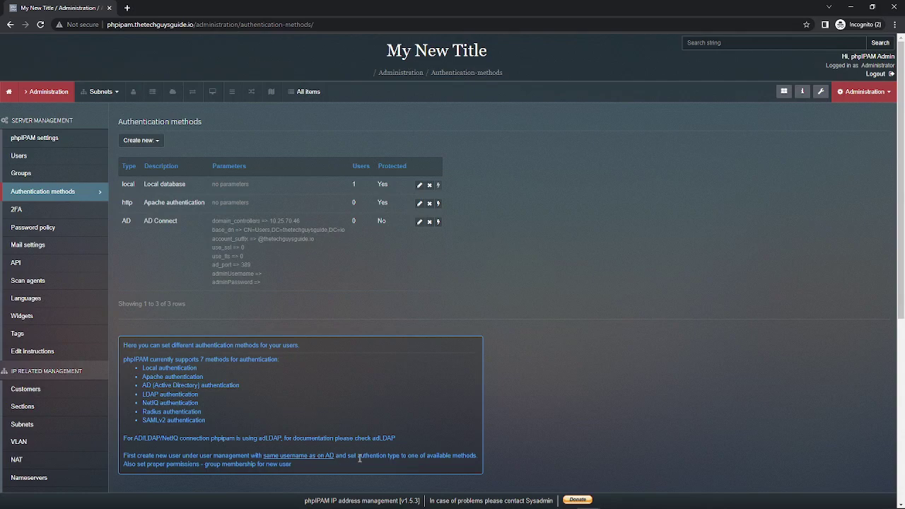
Start a new user and enter the user's real name and username
click(22, 158)
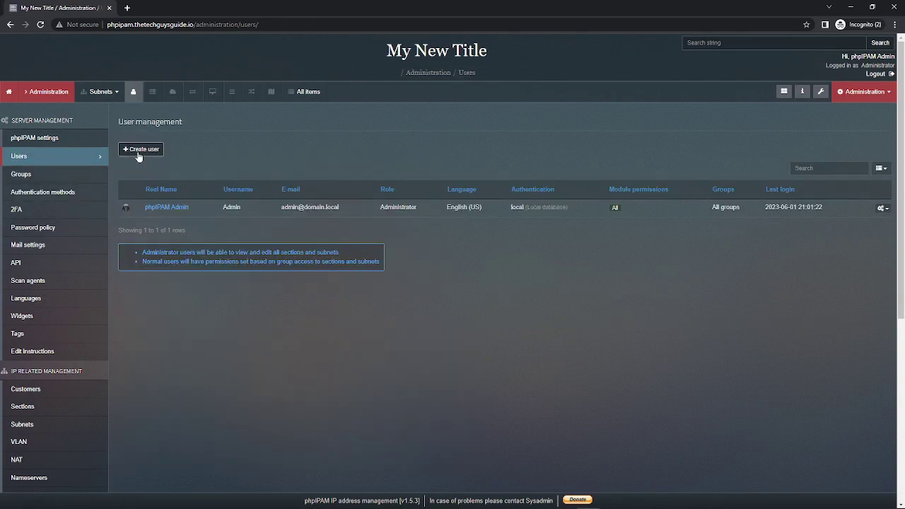
click(138, 150)
click(369, 110)
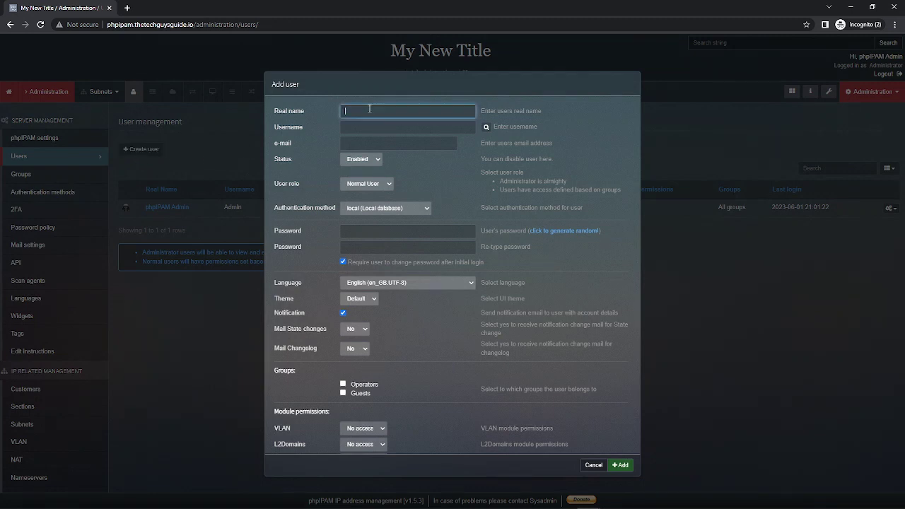
text(Tom)
key(Tab)
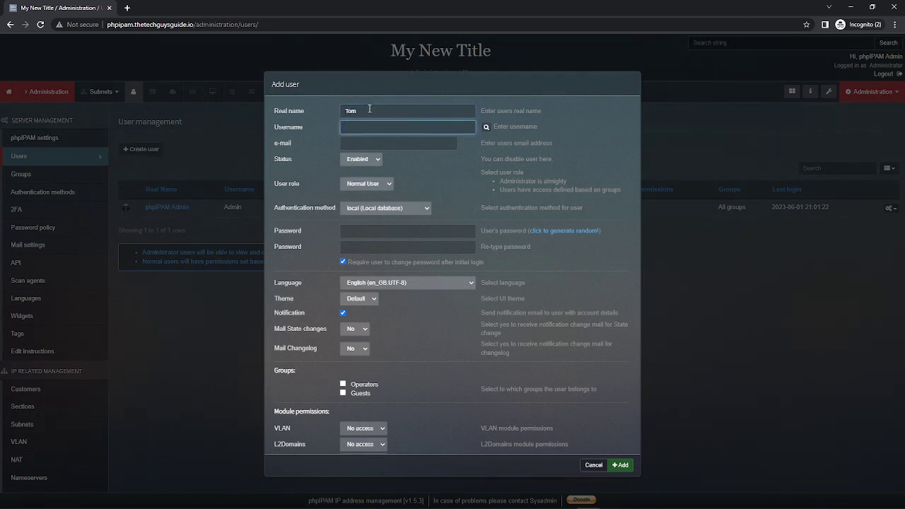
text(tom)
key(BackSpace)
key(BackSpace)
key(BackSpace)
text(tomes)
key(Tab)
Fill in the e-mail as the username at the AD domain name
key(shift+Tab)
key(ctrl+c)
click(367, 145)
key(ctrl+v)
text(@)
key(ctrl+v)
key(BackSpace)
key(BackSpace)
key(BackSpace)
key(BackSpace)
key(BackSpace)
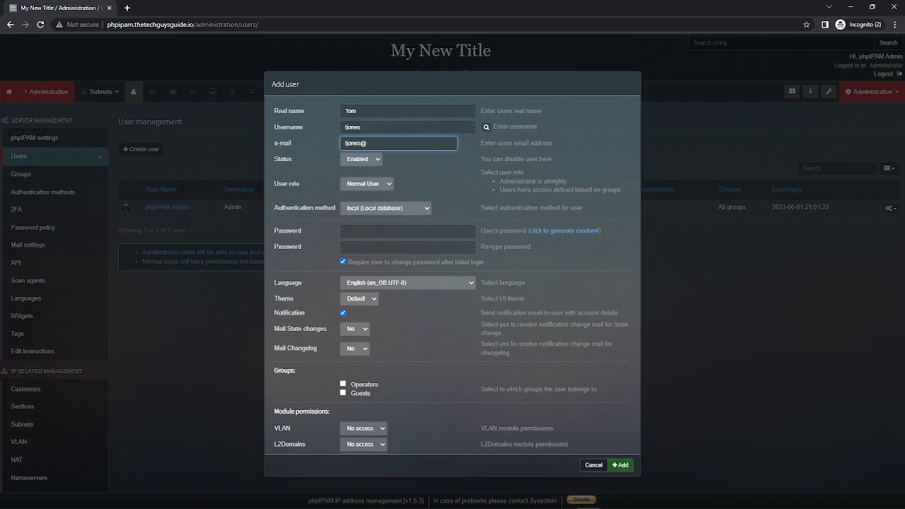
key(alt+Tab)
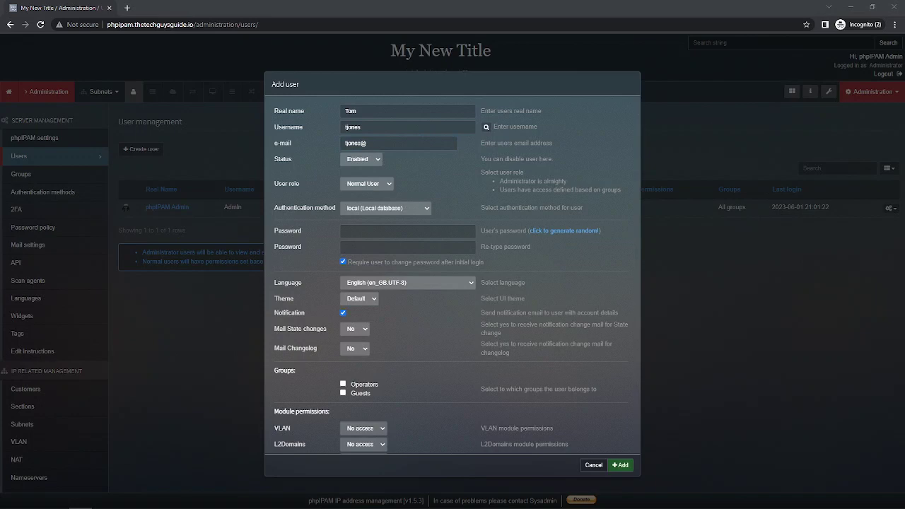
click(402, 139)
key(ctrl+v)
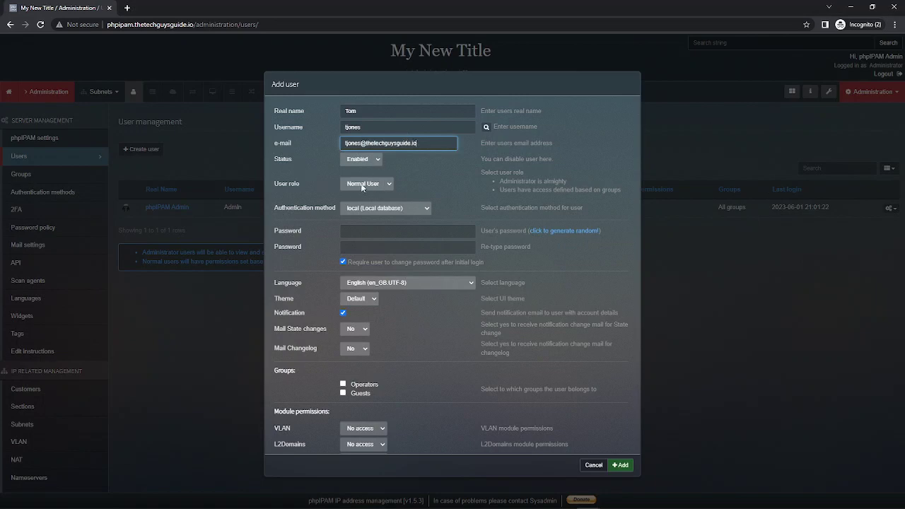
Give the user role Administrator and authentication method AD (AD Connect), then add them
click(389, 184)
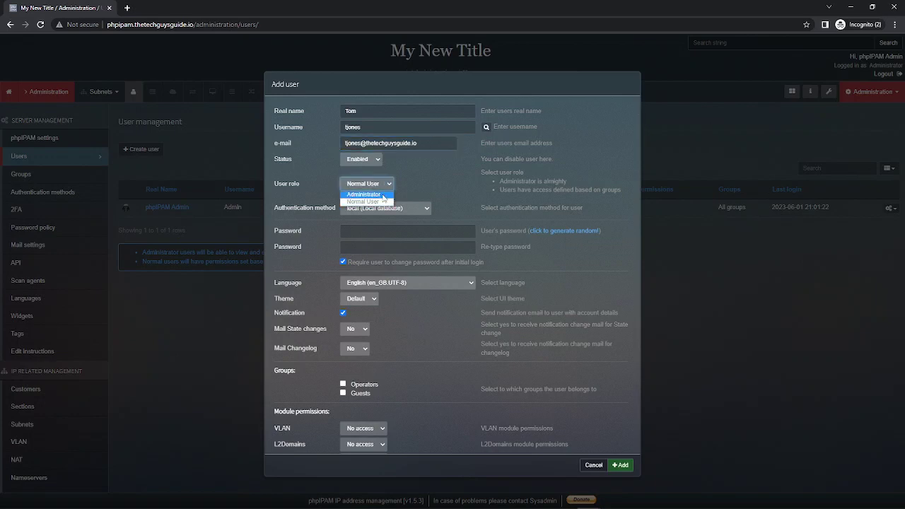
click(383, 195)
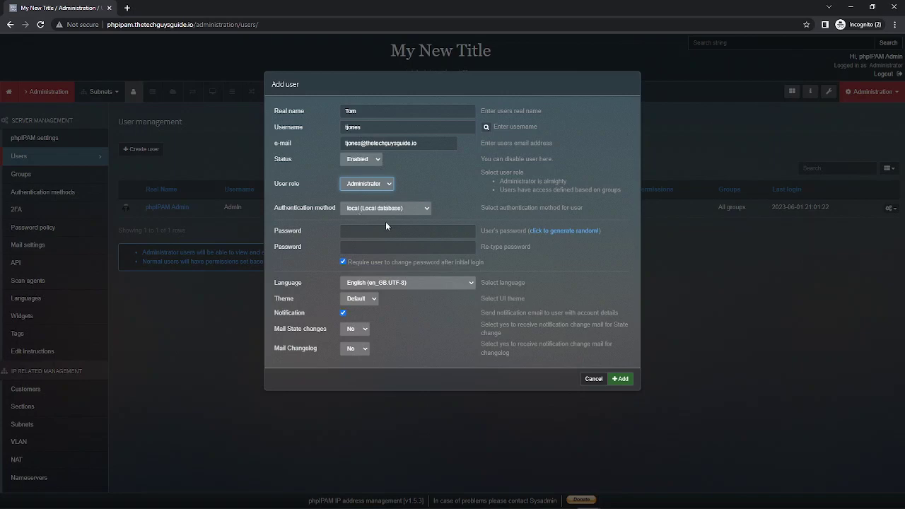
click(405, 209)
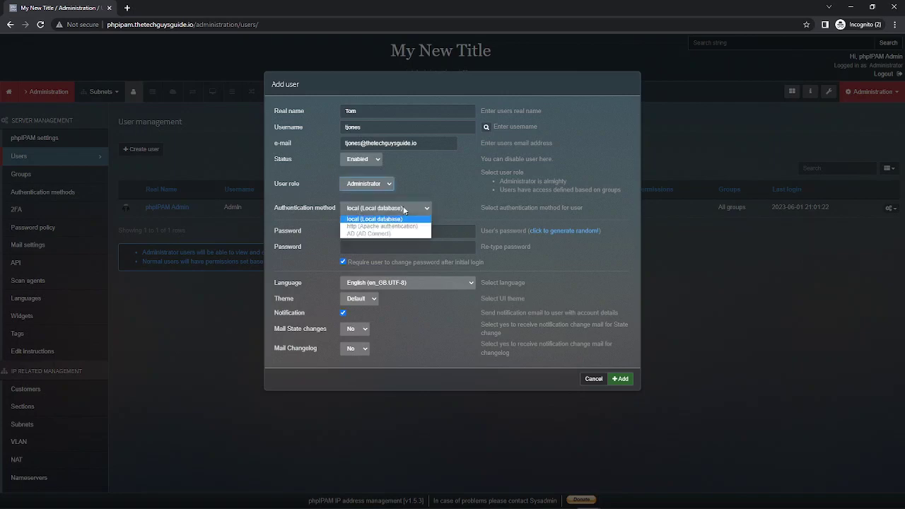
click(371, 234)
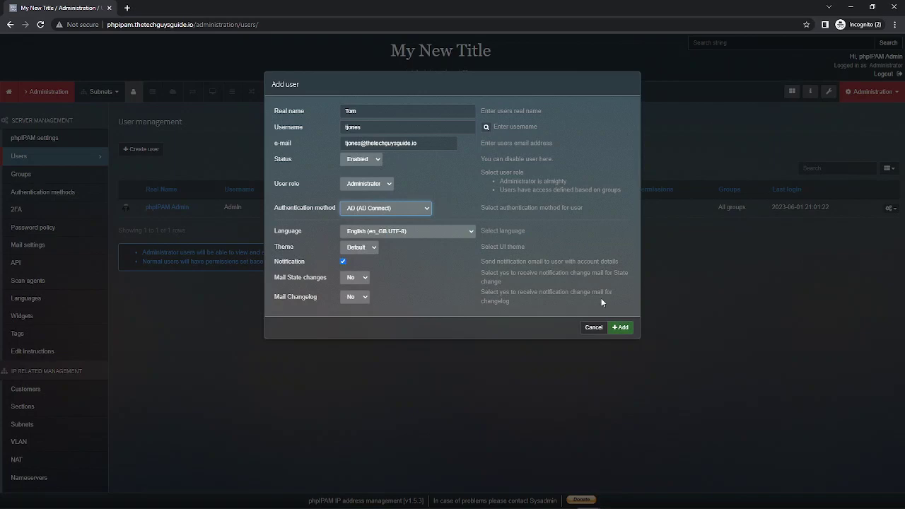
click(621, 328)
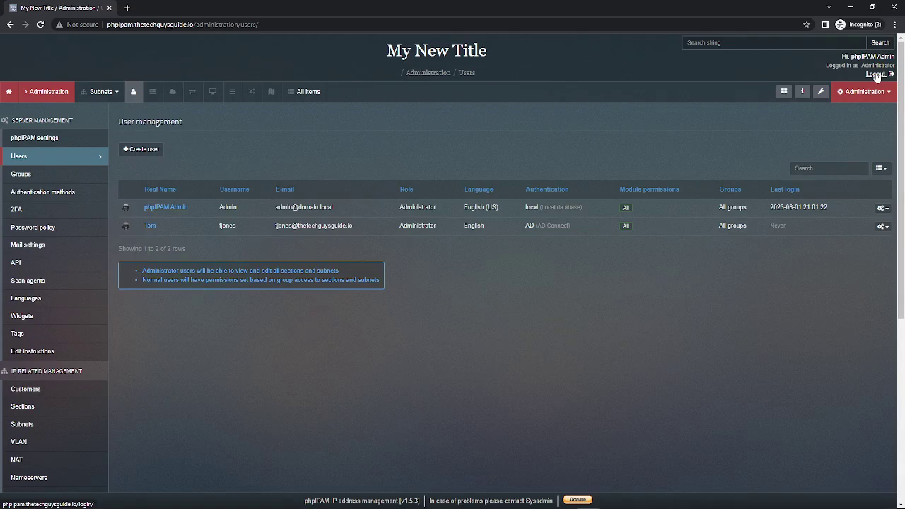
Log out and sign back in with the new user's AD username and password
click(875, 74)
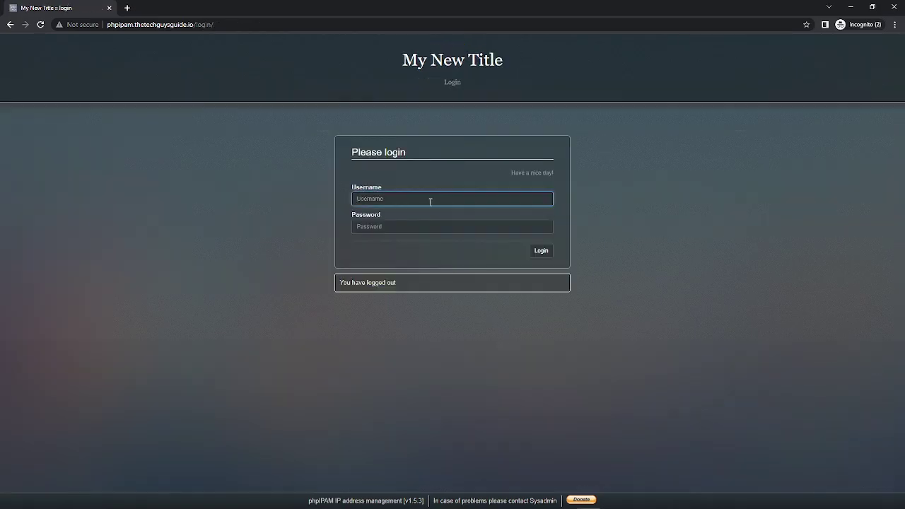
key(Tab)
text(password1)
key(Return)
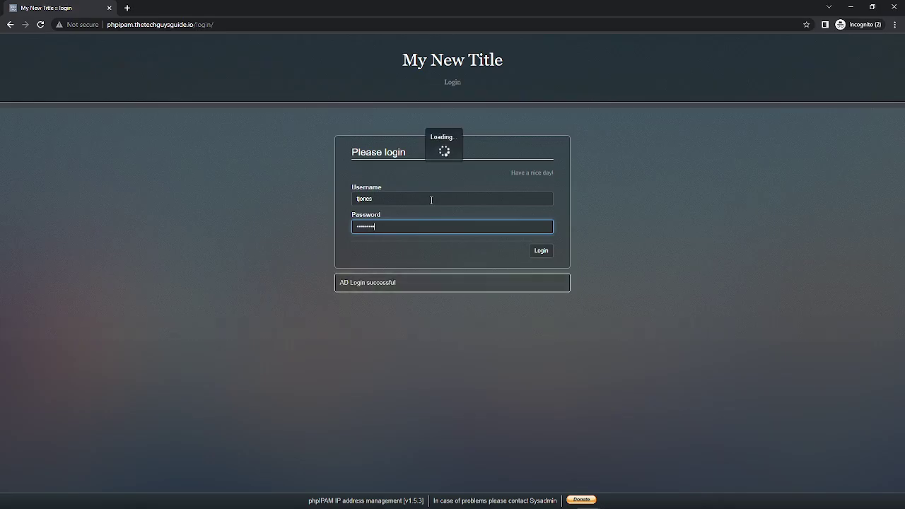